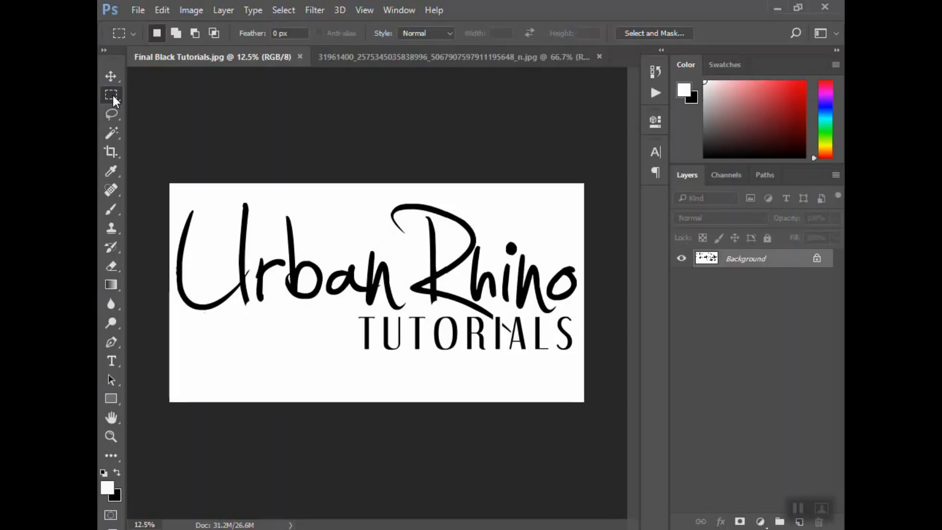
# Step: Select the entire Urban Rhino Tutorials logo image and define it as a brush preset named "UR Tutorials"
pyautogui.moveTo(169, 184); pyautogui.dragTo(641, 447)
pyautogui.click(166, 10)
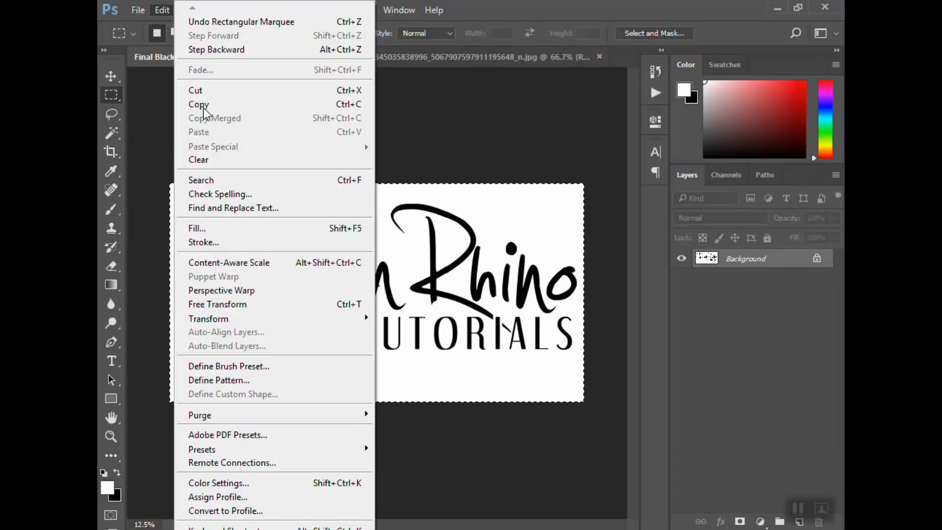
pyautogui.click(240, 369)
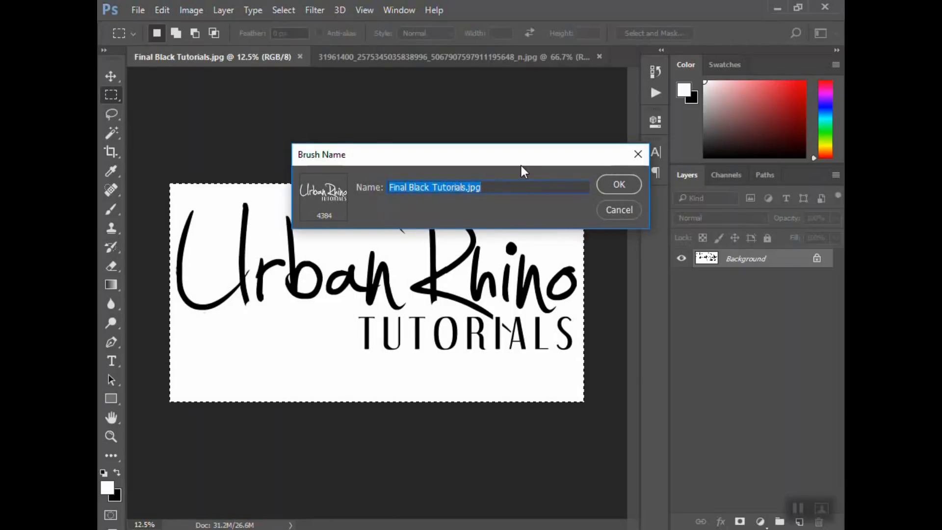
pyautogui.write('UR Ru')
pyautogui.press('BackSpace')
pyautogui.press('BackSpace')
pyautogui.write('Tutorials')
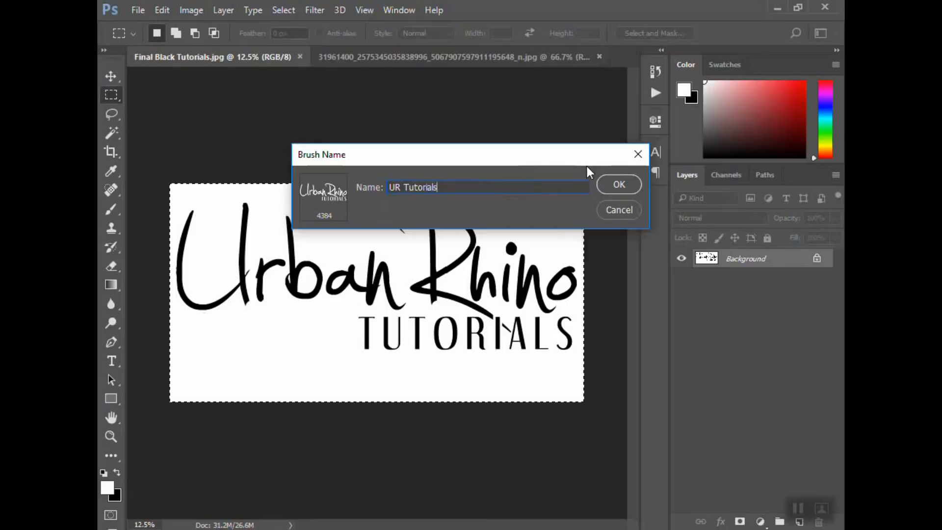
pyautogui.click(618, 185)
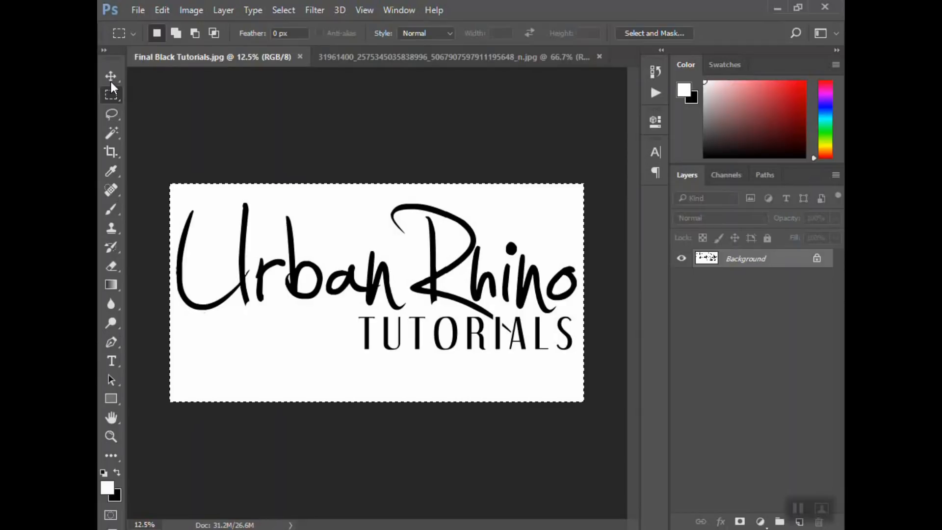
# Step: Activate the Brush tool and choose the new Urban Rhino Tutorials logo brush, the last preset in the library
pyautogui.click(112, 208)
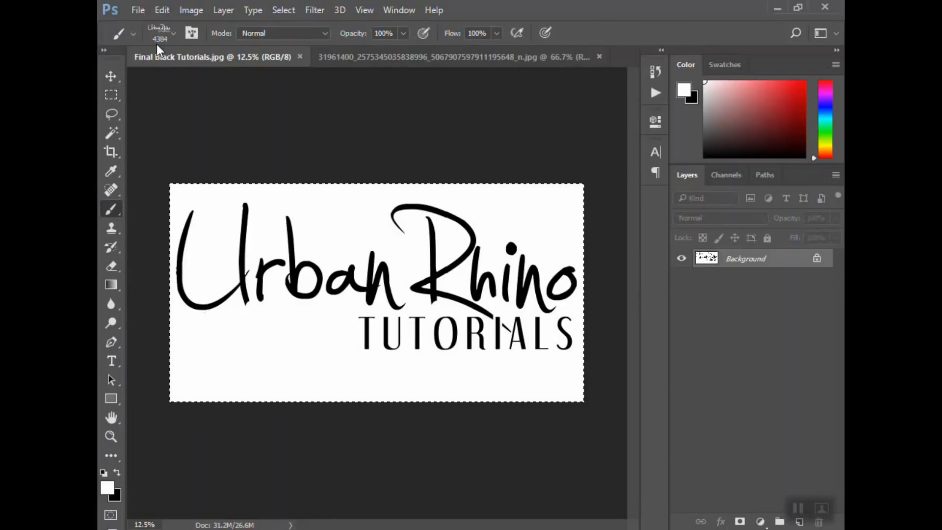
pyautogui.click(173, 33)
pyautogui.click(152, 246)
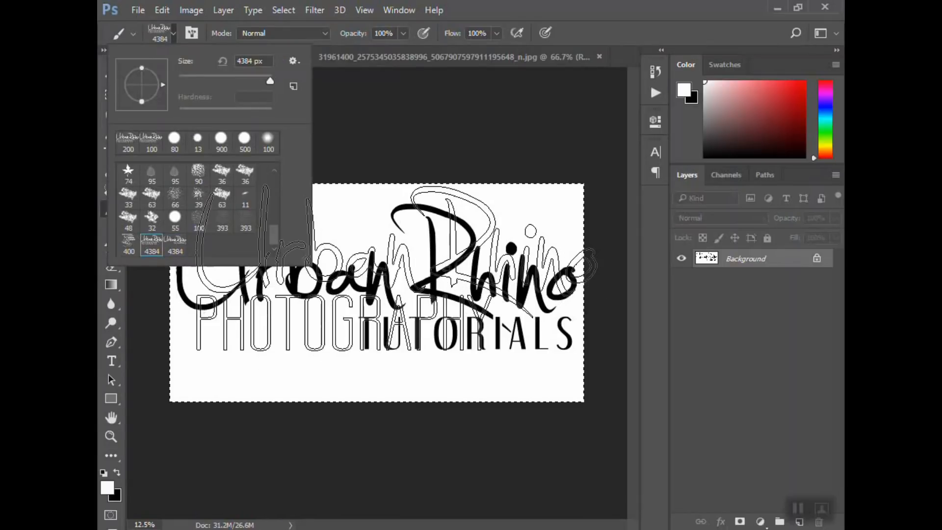
pyautogui.click(175, 245)
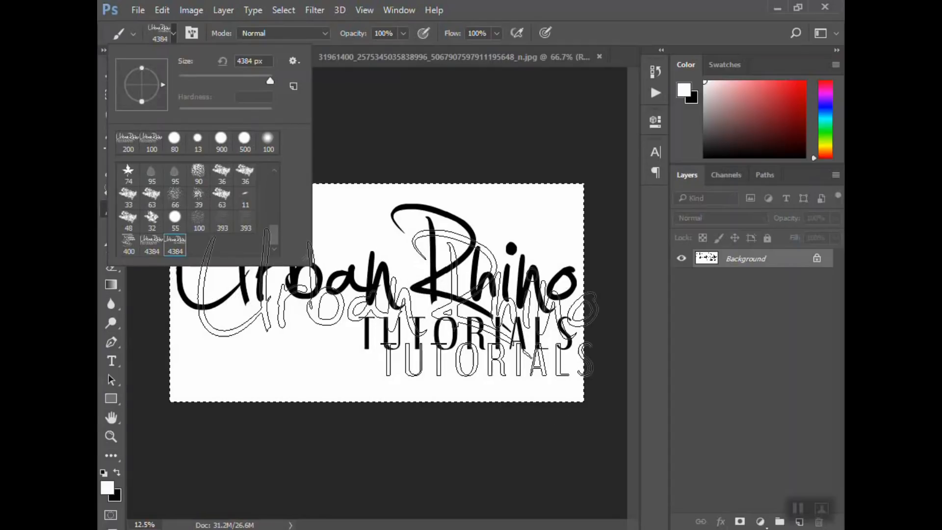
# Step: Switch to the portrait photo of the mother and girl and reduce the logo brush size to 150 px
pyautogui.click(449, 57)
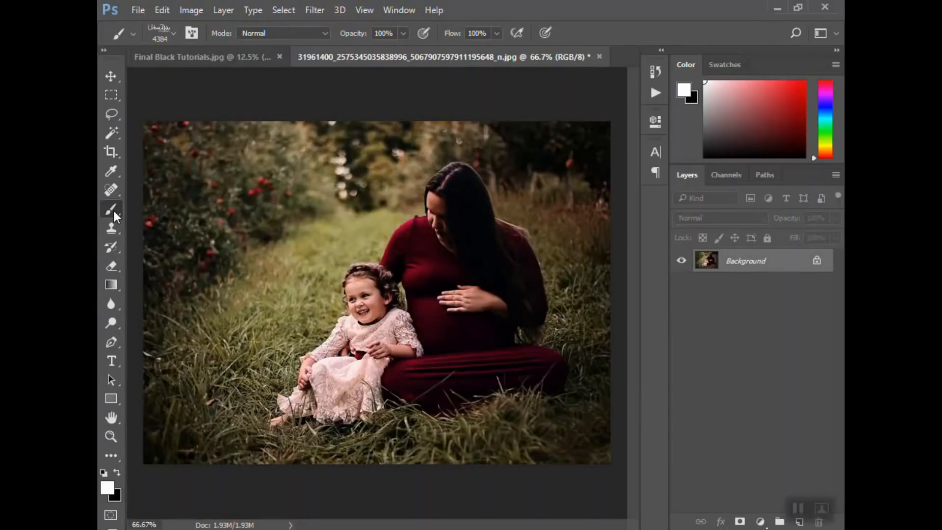
pyautogui.click(162, 33)
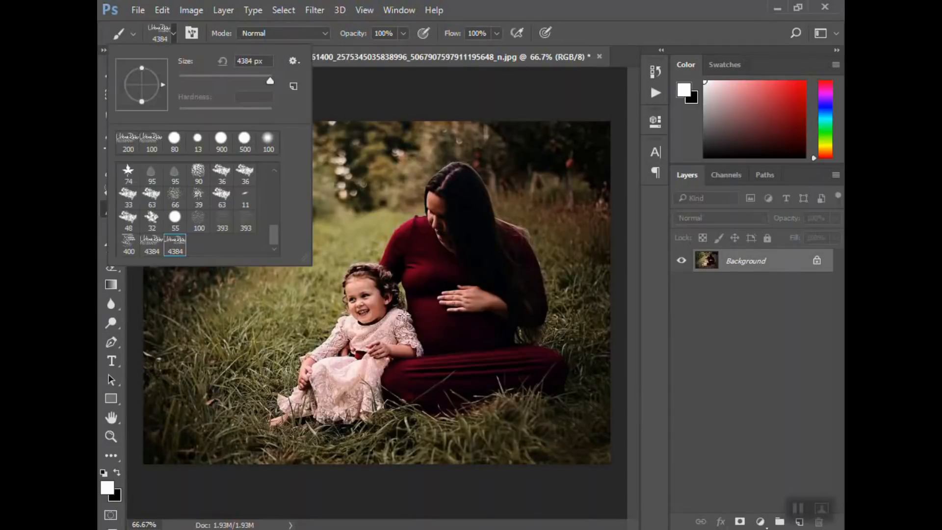
pyautogui.click(465, 357)
pyautogui.hotkey('ctrl', 'z')
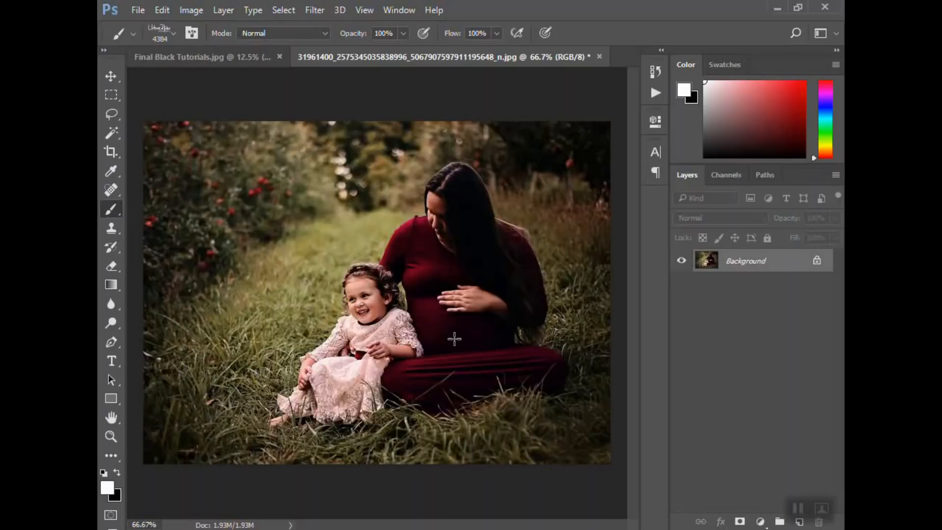
pyautogui.press('[')
pyautogui.press('[')
pyautogui.press('[')
pyautogui.press('[')
pyautogui.press('[')
pyautogui.press('[')
pyautogui.press('[')
pyautogui.press('[')
pyautogui.press('[')
pyautogui.press('[')
pyautogui.press('[')
pyautogui.press('[')
pyautogui.press('[')
pyautogui.press('[')
pyautogui.press('[')
pyautogui.press('[')
pyautogui.press('[')
pyautogui.press('[')
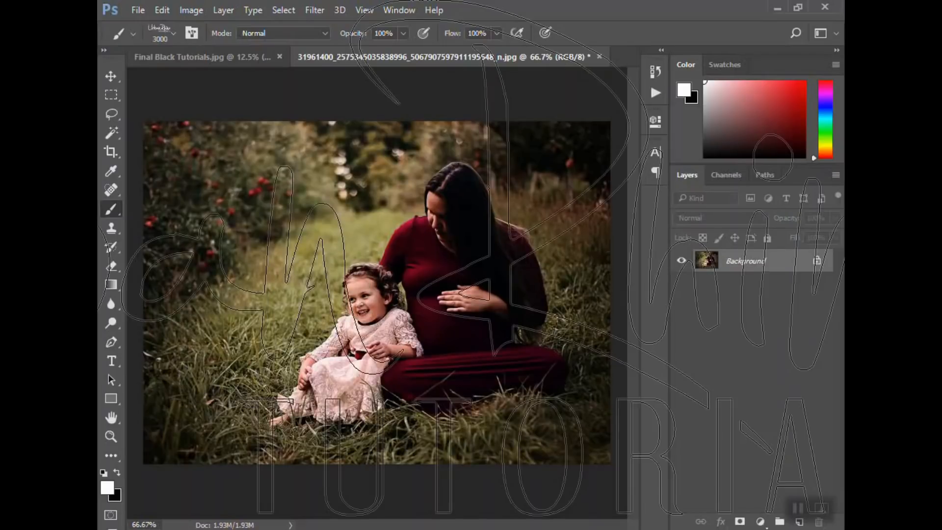
pyautogui.press('[')
pyautogui.press('[')
pyautogui.press('[')
pyautogui.press('[')
pyautogui.press('[')
pyautogui.press('[')
pyautogui.press('[')
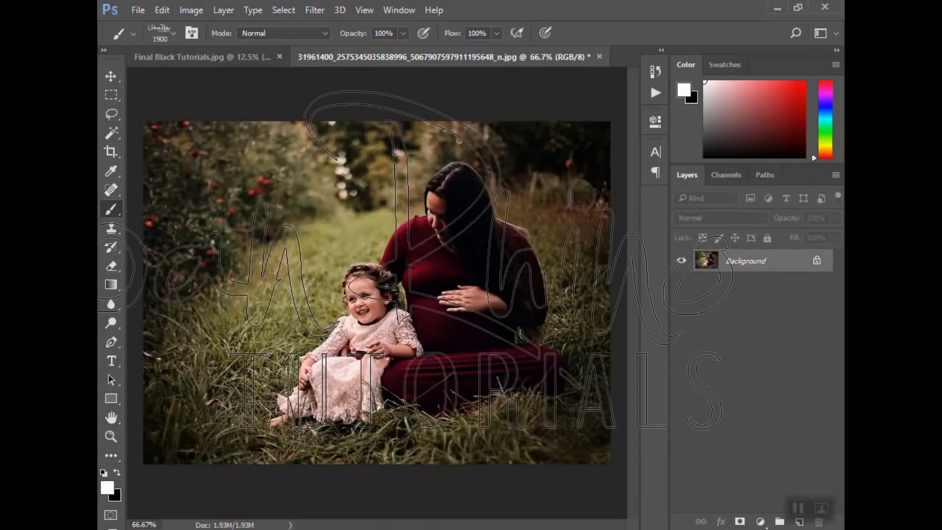
pyautogui.press('[')
pyautogui.press('[')
pyautogui.press('[')
pyautogui.press('[')
pyautogui.press('[')
pyautogui.press('[')
pyautogui.press('[')
pyautogui.press('[')
pyautogui.press('[')
pyautogui.press('[')
pyautogui.press('[')
pyautogui.press('[')
pyautogui.press('[')
pyautogui.press('[')
pyautogui.press('[')
pyautogui.press('[')
pyautogui.press('[')
pyautogui.press('[')
pyautogui.press('[')
pyautogui.press('[')
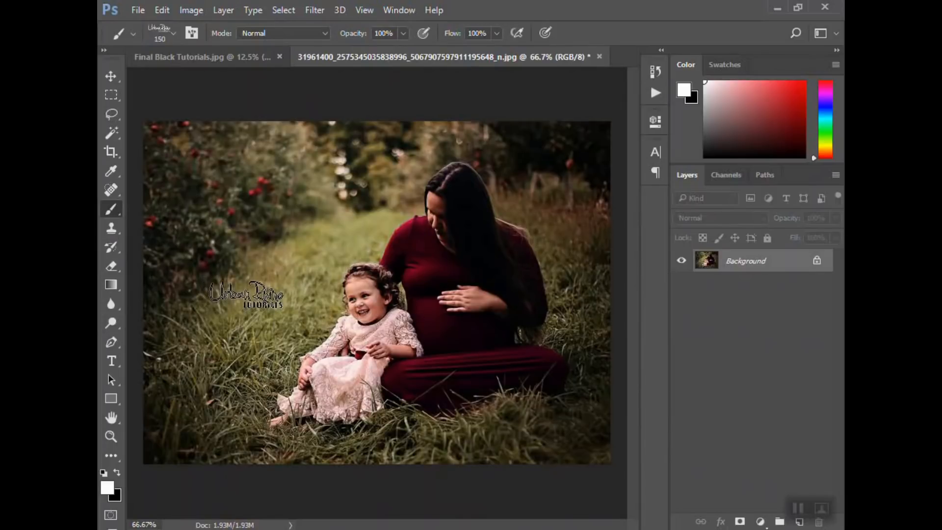
# Step: Try stamping the logo on the grass beside the girl in white and in black, undoing each stamp
pyautogui.click(246, 294)
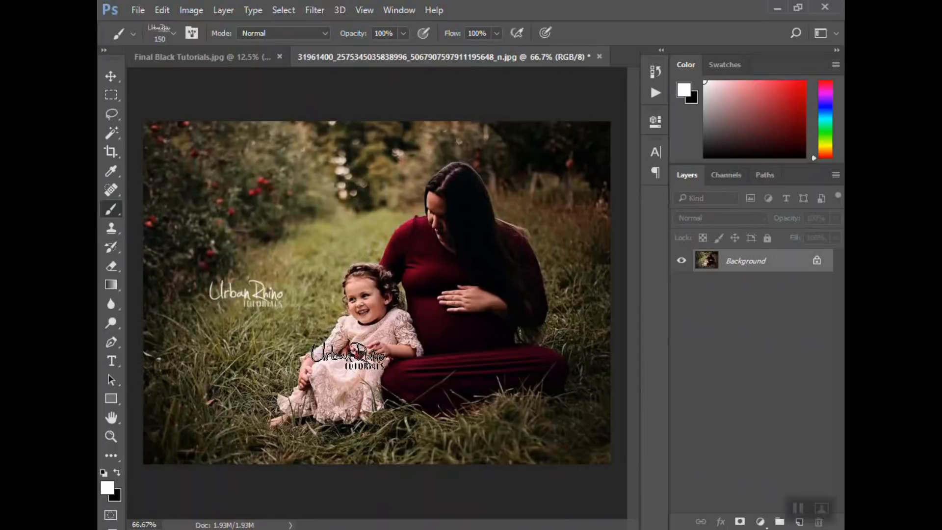
pyautogui.hotkey('ctrl', 'z')
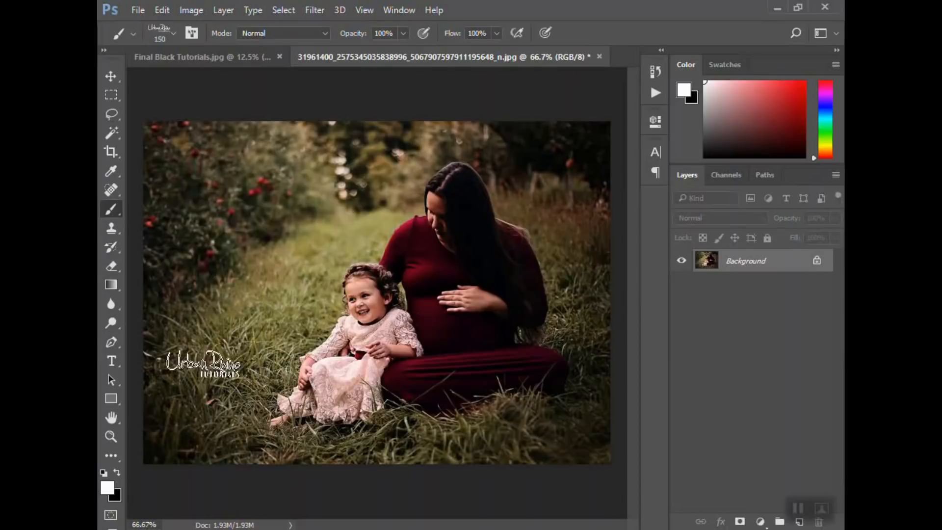
pyautogui.press('x')
pyautogui.click(254, 288)
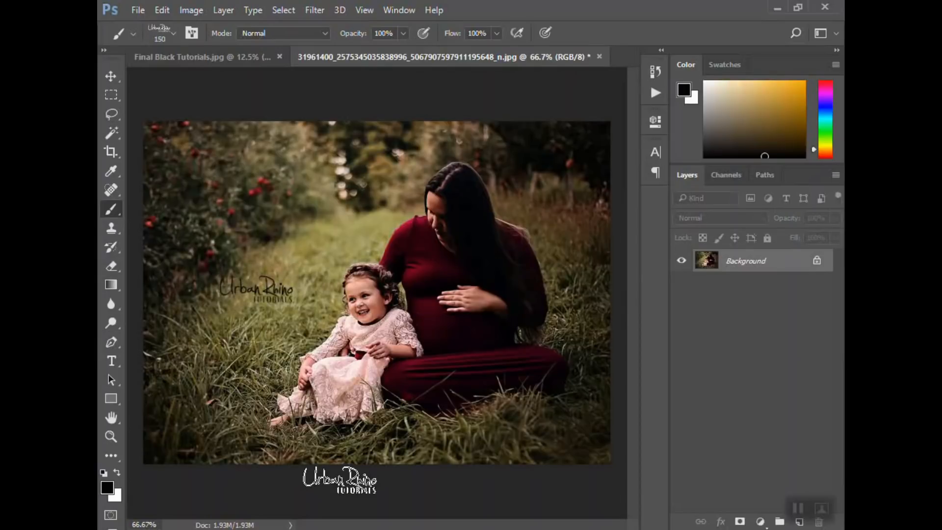
pyautogui.hotkey('ctrl', 'z')
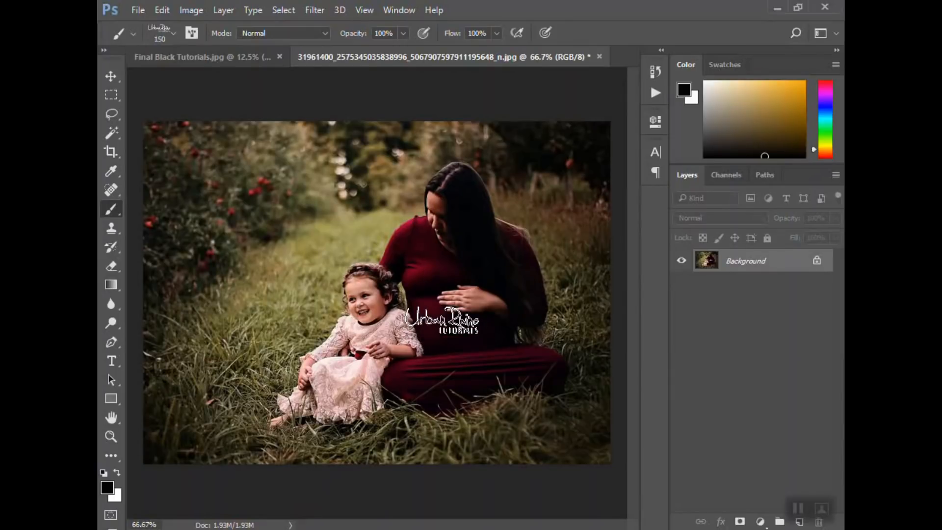
# Step: Sample the dark maroon of the mother's dress and stamp the logo in that colour beside the girl
pyautogui.press('i')
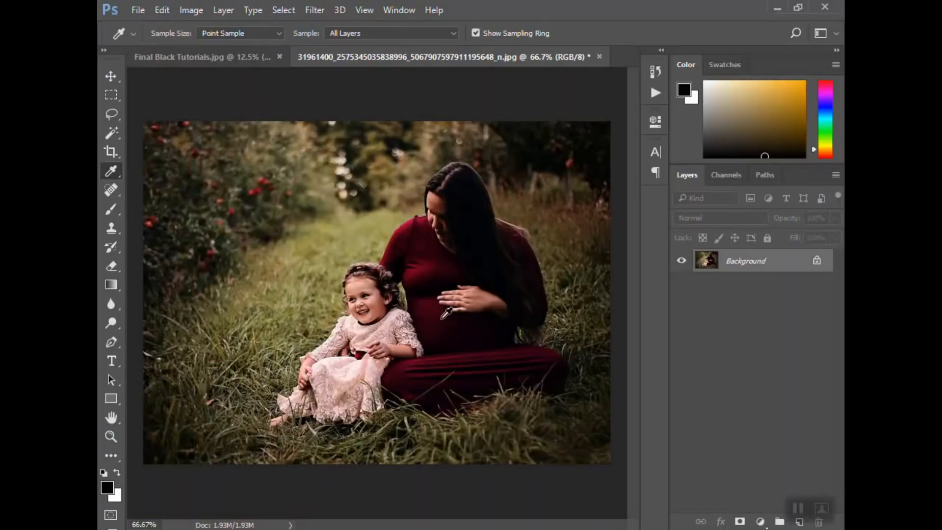
pyautogui.click(431, 322)
pyautogui.press('b')
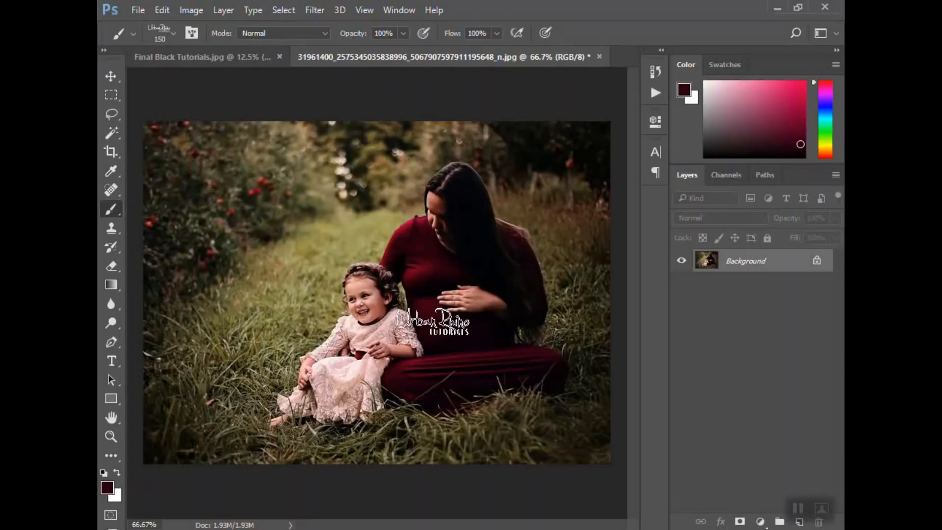
pyautogui.click(258, 299)
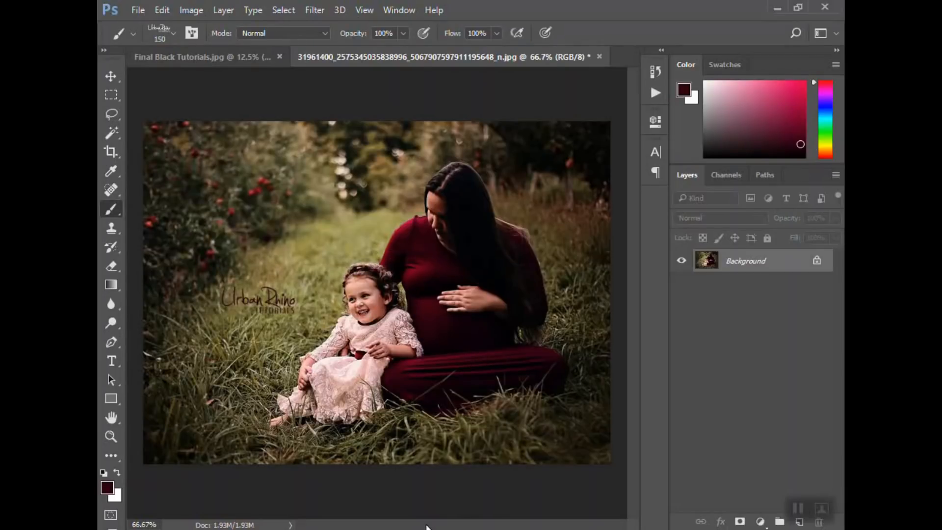
# Step: Enlarge the logo brush to 275 px and stamp a bigger maroon logo just below the first one
pyautogui.click(273, 263)
pyautogui.press(']')
pyautogui.press(']')
pyautogui.press(']')
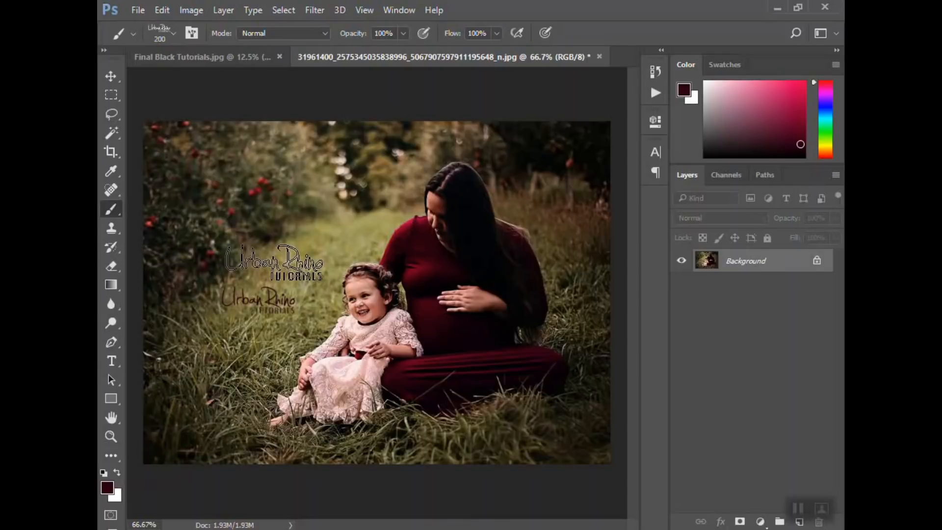
pyautogui.press('[')
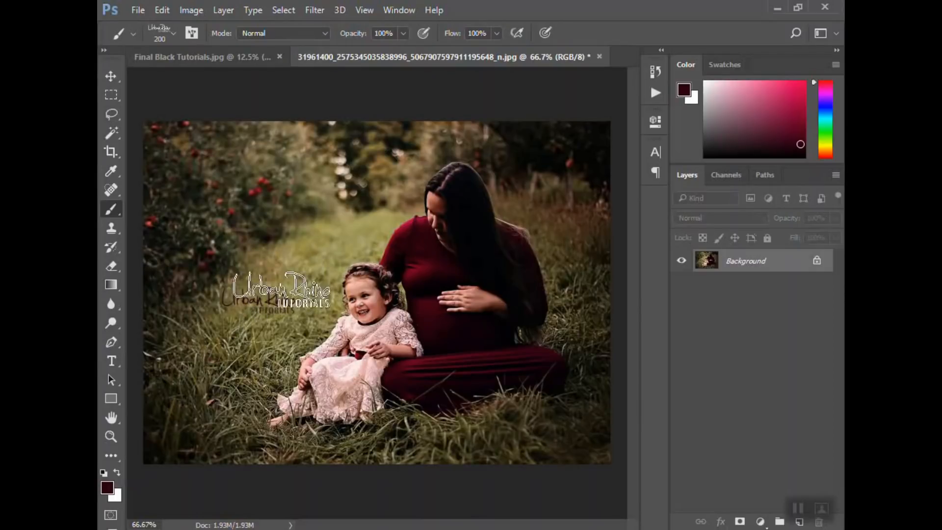
pyautogui.click(174, 33)
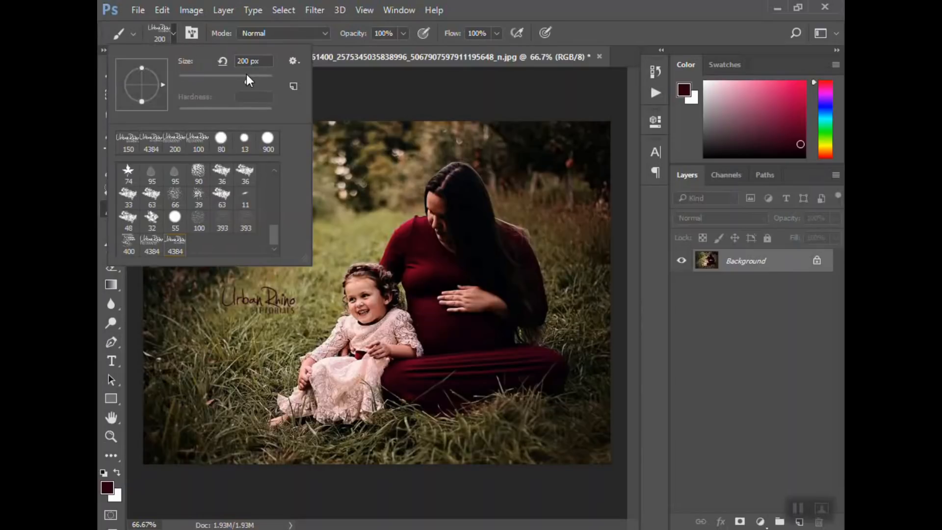
pyautogui.moveTo(252, 76); pyautogui.dragTo(252, 81)
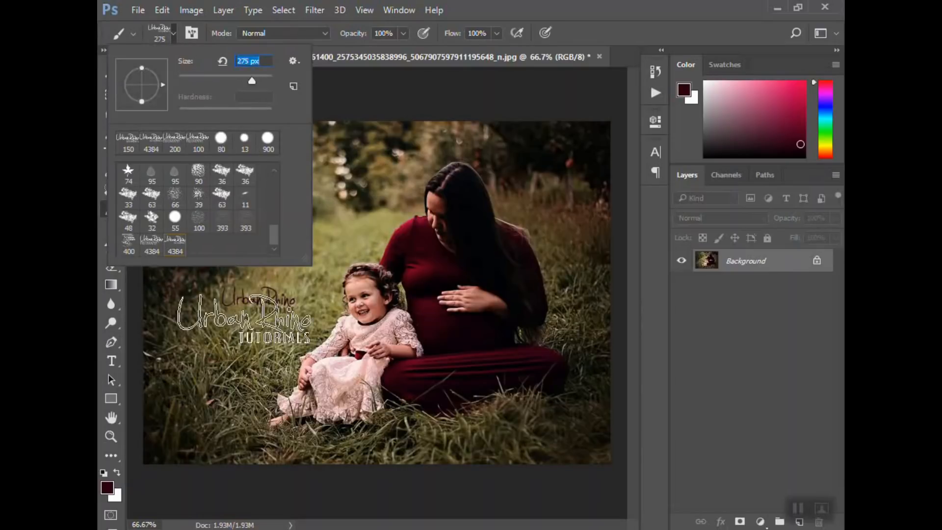
pyautogui.click(244, 319)
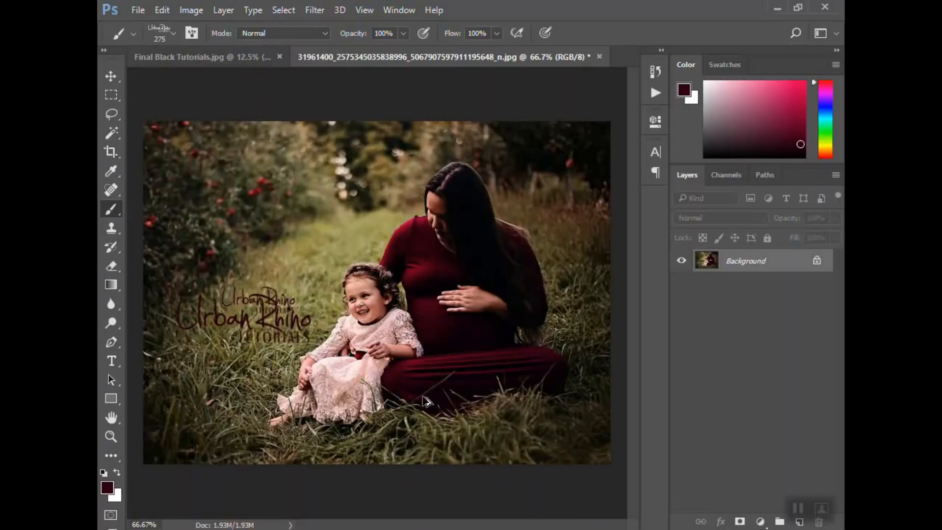
# Step: Undo both maroon logo stamps and swap the foreground colour back to white
pyautogui.hotkey('ctrl', 'alt', 'z')
pyautogui.hotkey('ctrl', 'alt', 'z')
pyautogui.press('x')
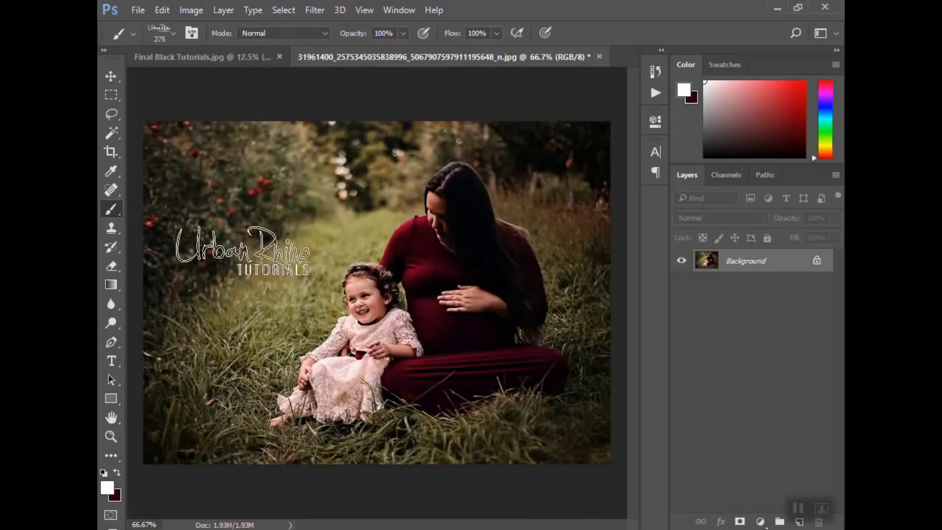
# Step: Reduce the logo brush to 125 px and try a white stamp in the photo's upper-right corner, undoing it
pyautogui.press('[')
pyautogui.press('[')
pyautogui.press('[')
pyautogui.press('[')
pyautogui.click(571, 137)
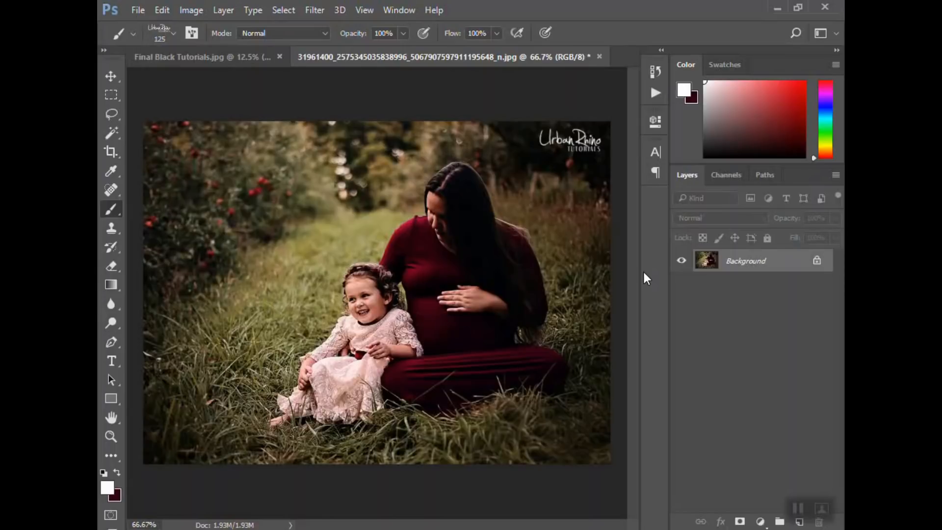
pyautogui.hotkey('ctrl', 'z')
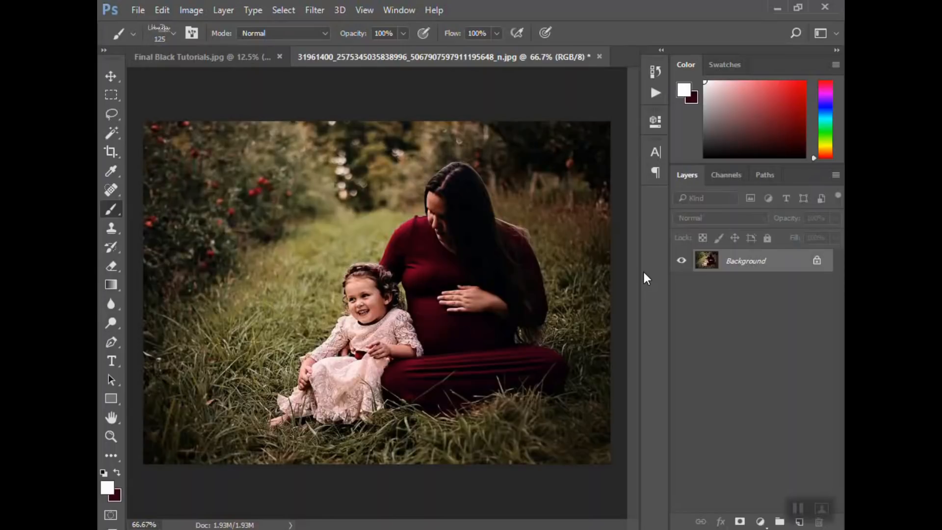
pyautogui.click(569, 140)
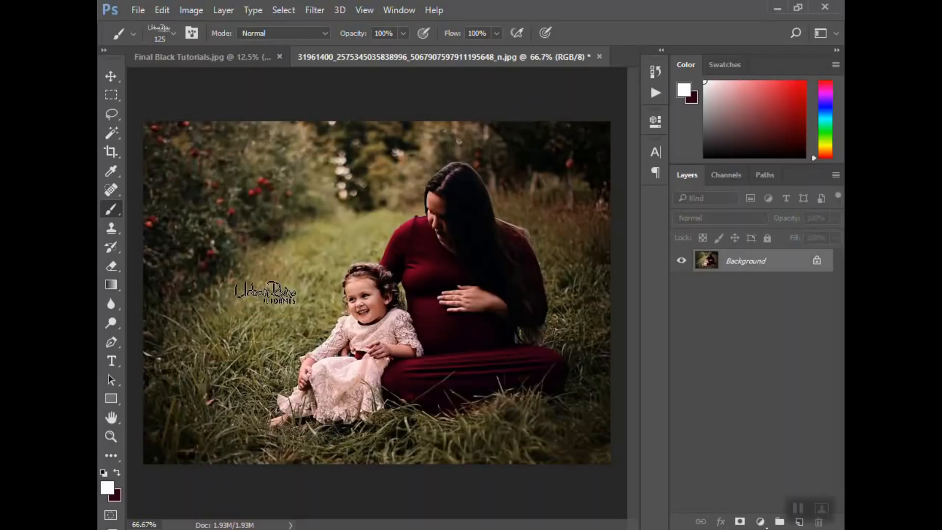
# Step: Lower the brush opacity to 49% and stamp the white logo in the photo's upper-right corner
pyautogui.click(403, 33)
pyautogui.click(358, 50)
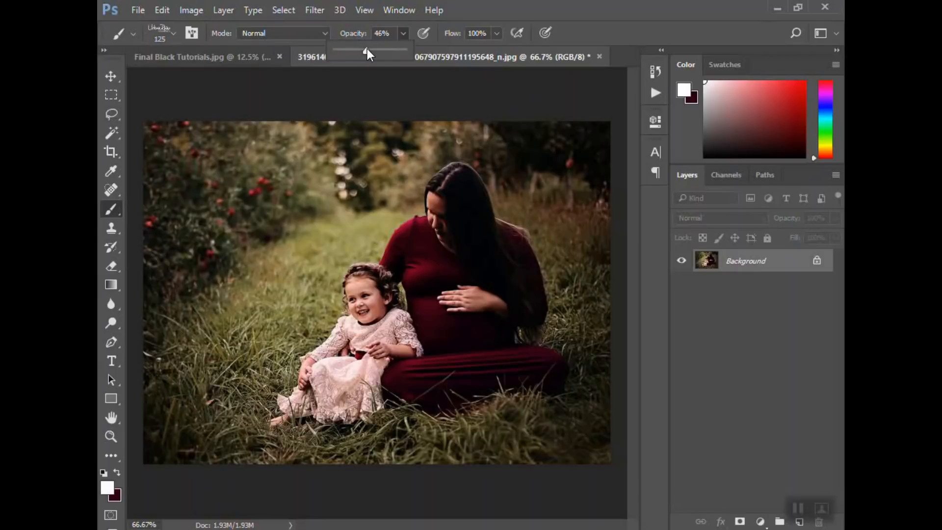
pyautogui.moveTo(369, 48); pyautogui.dragTo(370, 48)
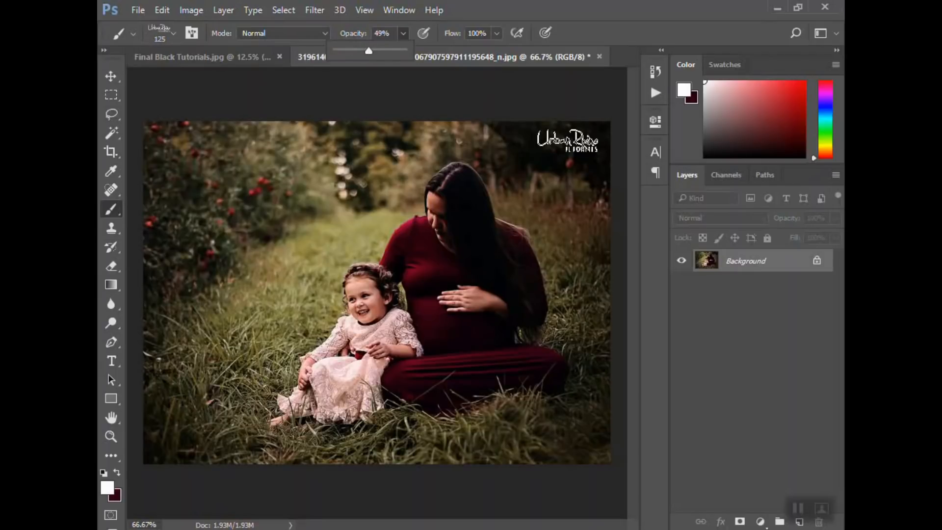
pyautogui.click(567, 143)
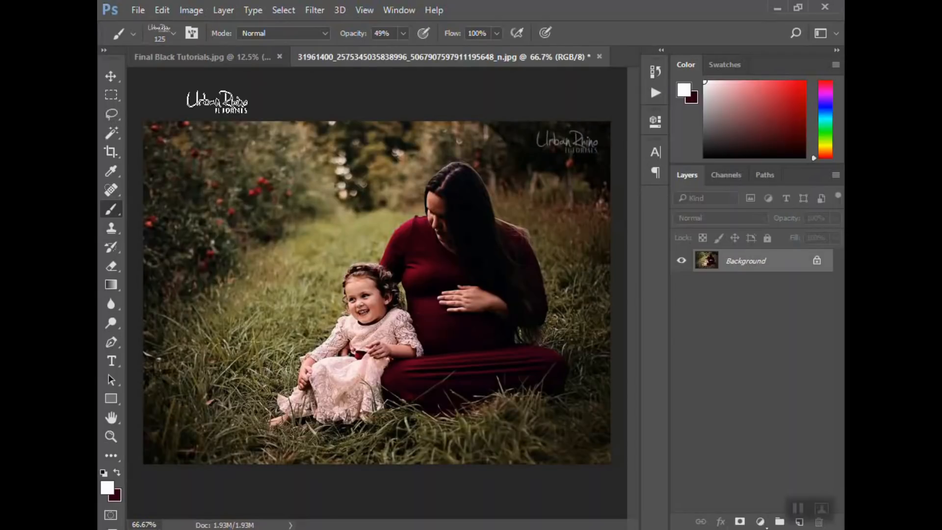
pyautogui.click(201, 56)
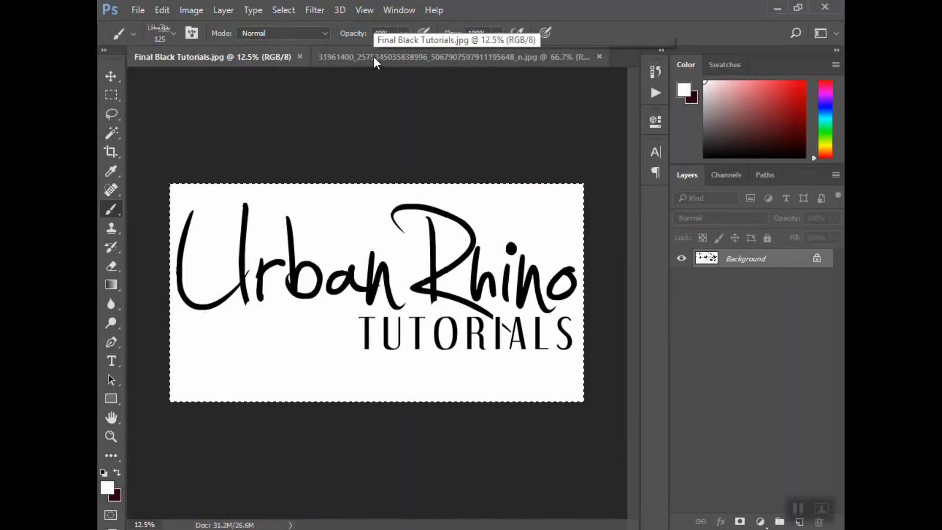
pyautogui.click(337, 53)
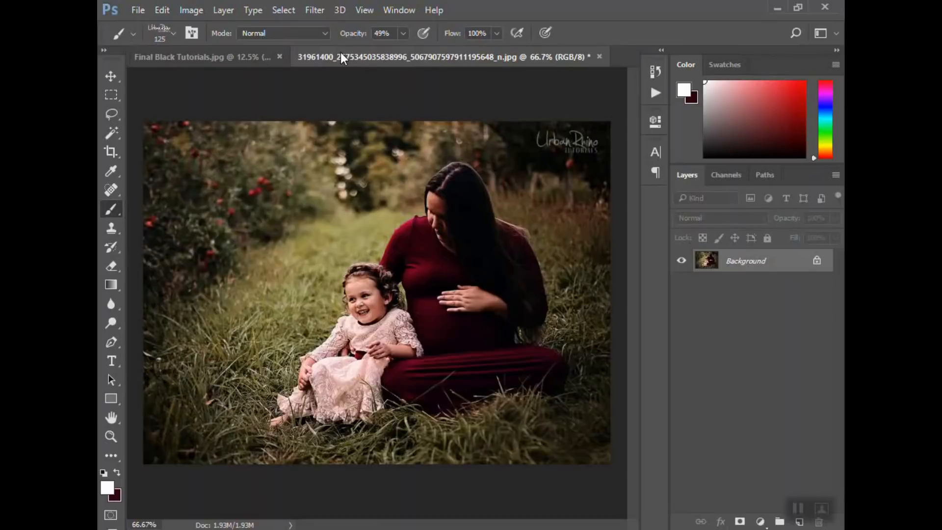
# Step: Select a hard round brush from the first row of the brush presets
pyautogui.click(172, 33)
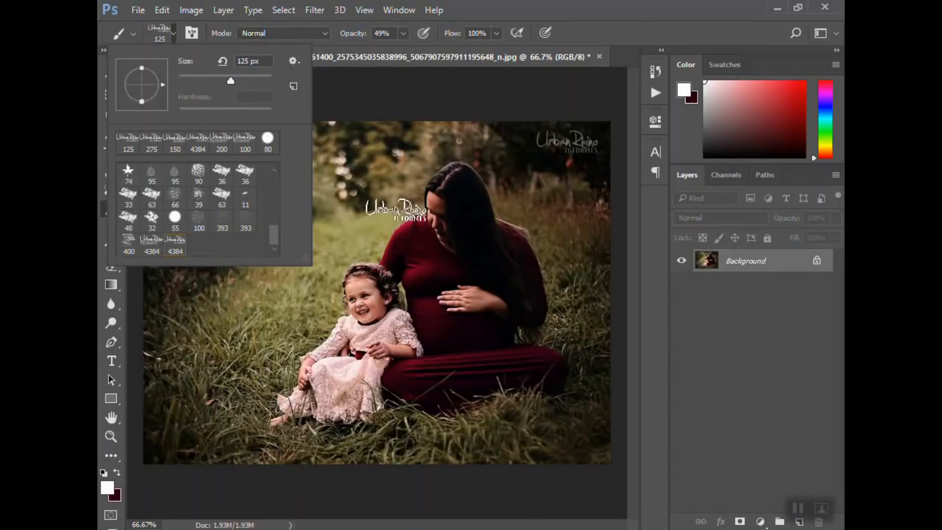
pyautogui.scroll(5, 243, 241)
pyautogui.scroll(3, 243, 242)
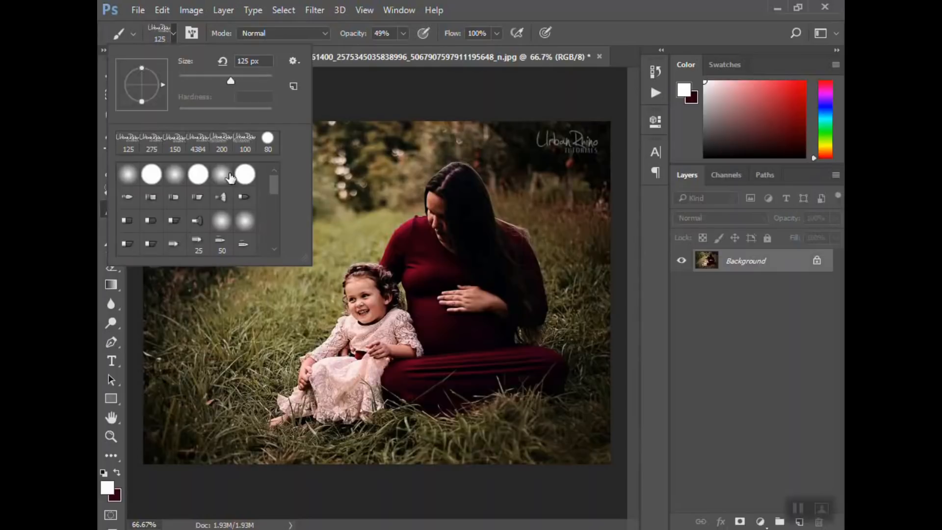
pyautogui.click(198, 177)
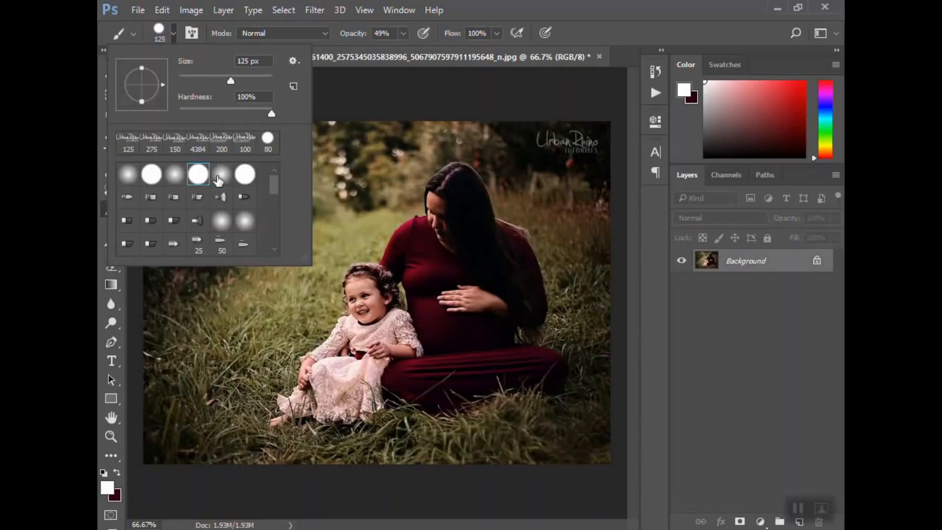
# Step: Look through the brush preset options and return to the custom logo brushes at the end of the preset library
pyautogui.click(293, 62)
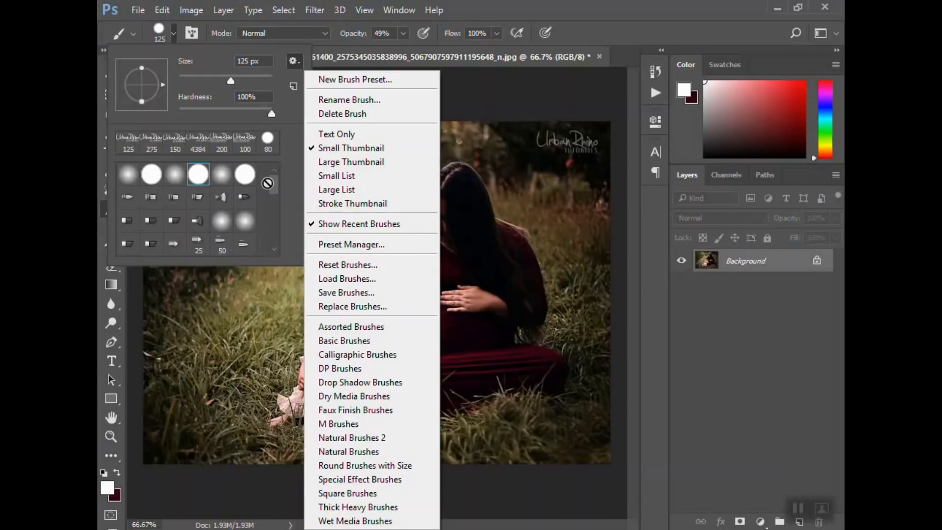
pyautogui.click(273, 191)
pyautogui.moveTo(273, 192); pyautogui.dragTo(273, 263)
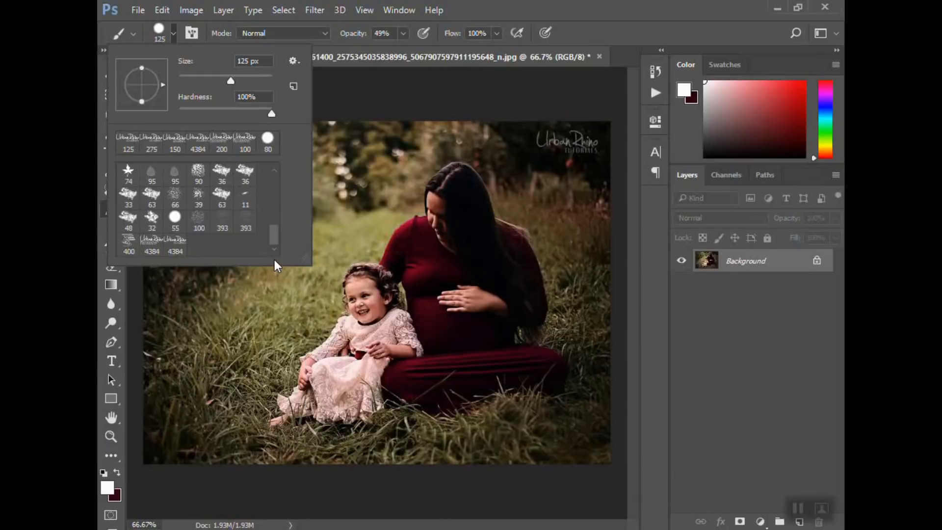